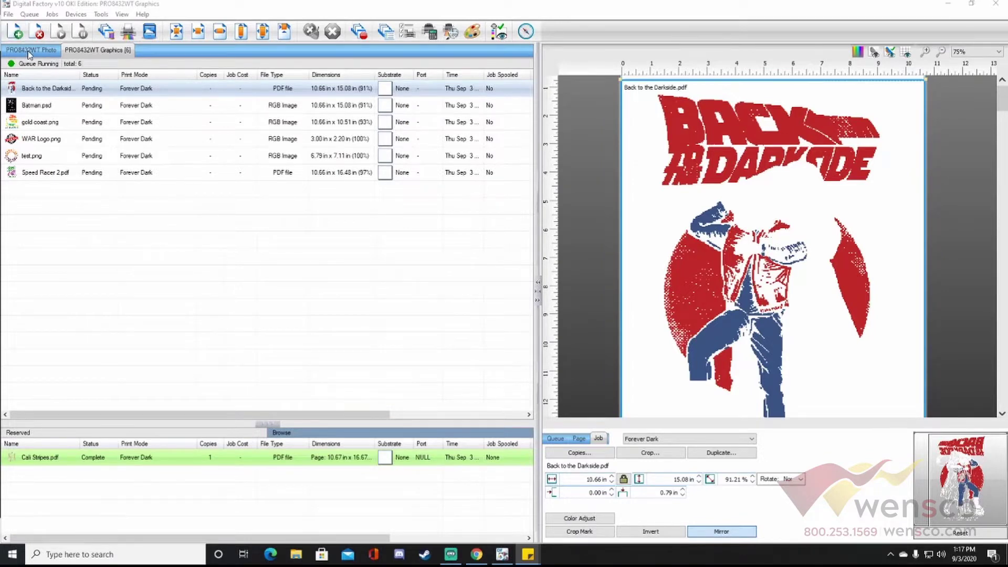
Step: Look at the Photo queue, return to the Graphics queue, and select the Back to the Darkside job
left_click(30, 51)
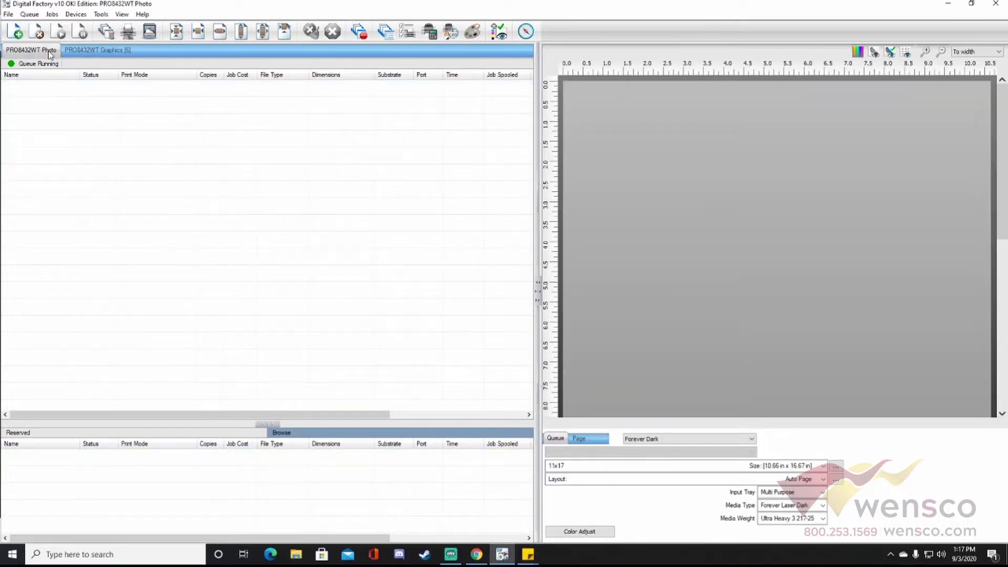
left_click(112, 53)
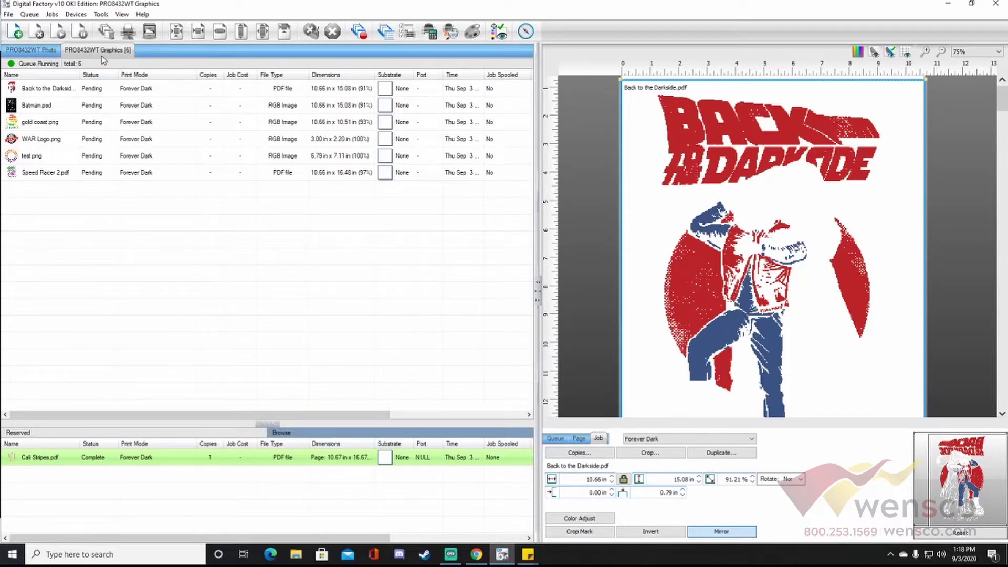
left_click(52, 52)
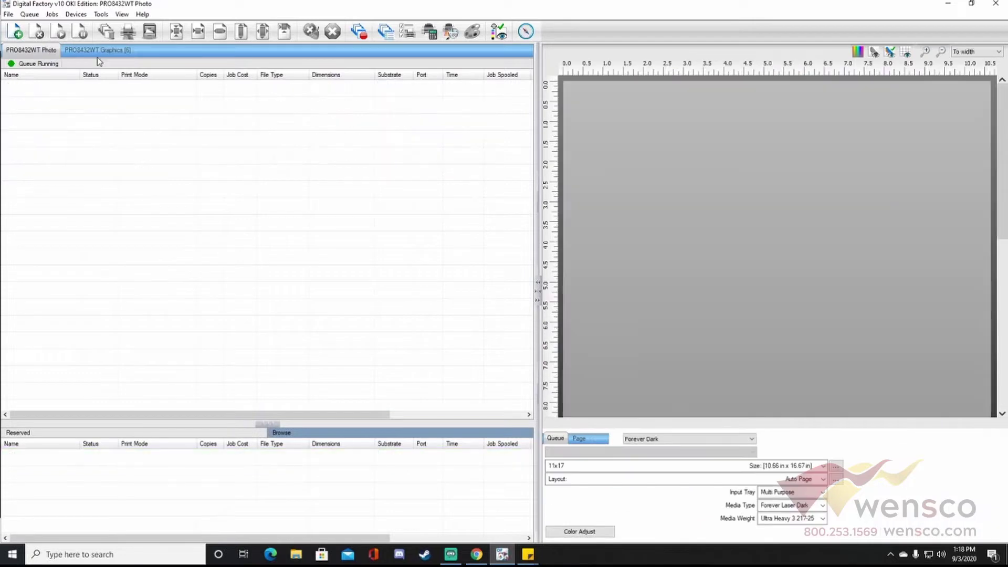
left_click(117, 52)
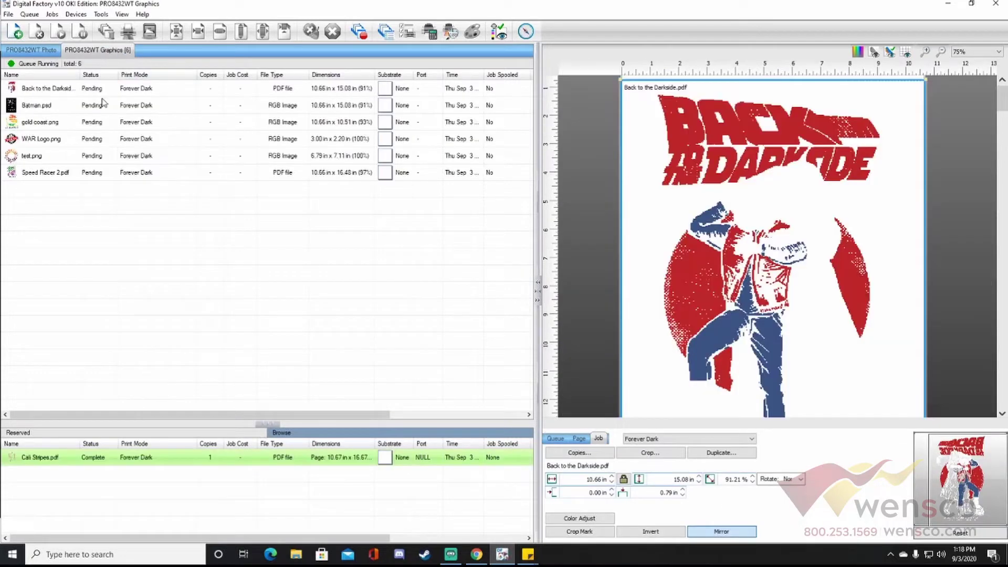
mouse_move(103, 102)
left_click(88, 93)
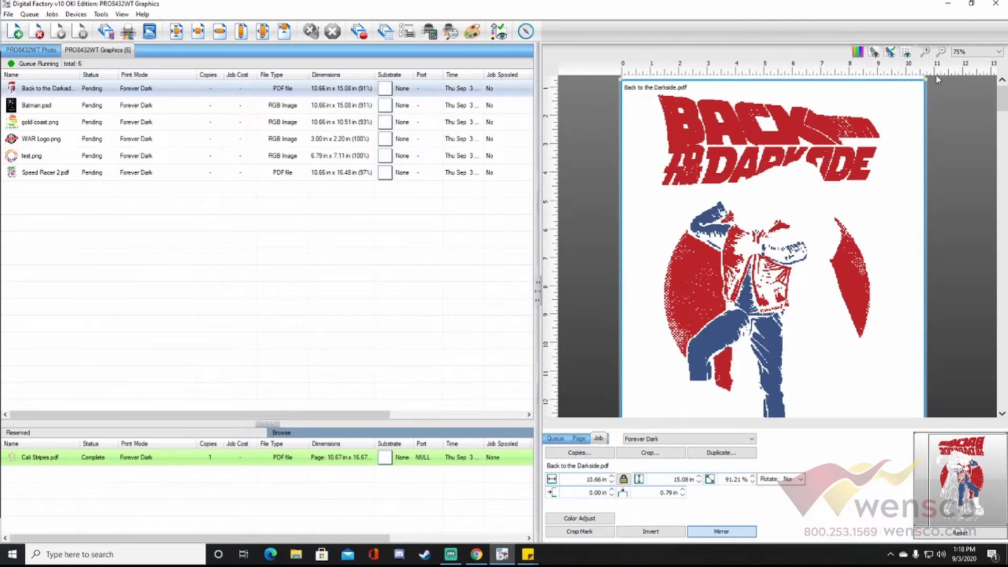
Step: Set the job's substrate colour to light grey
left_click(857, 51)
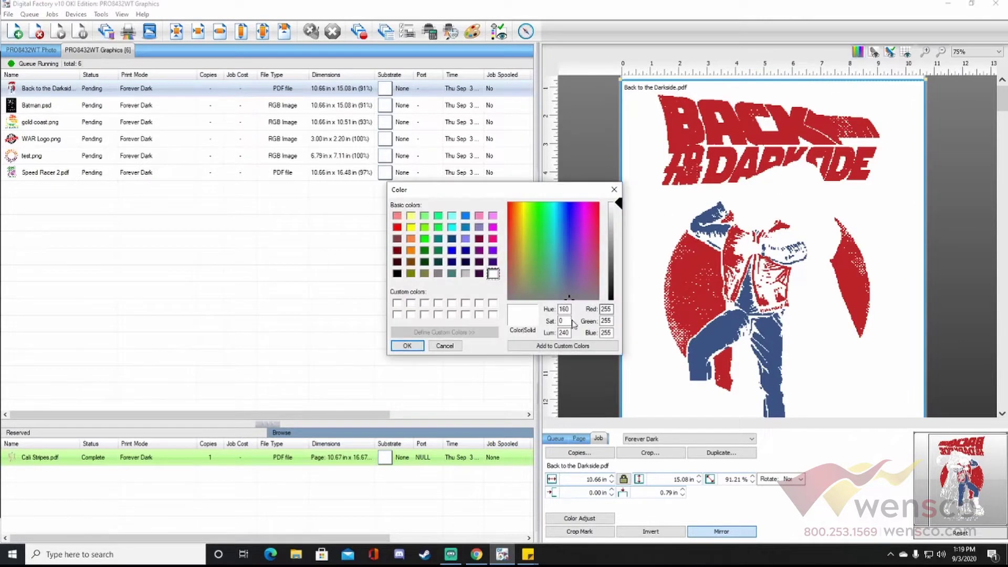
left_click(445, 346)
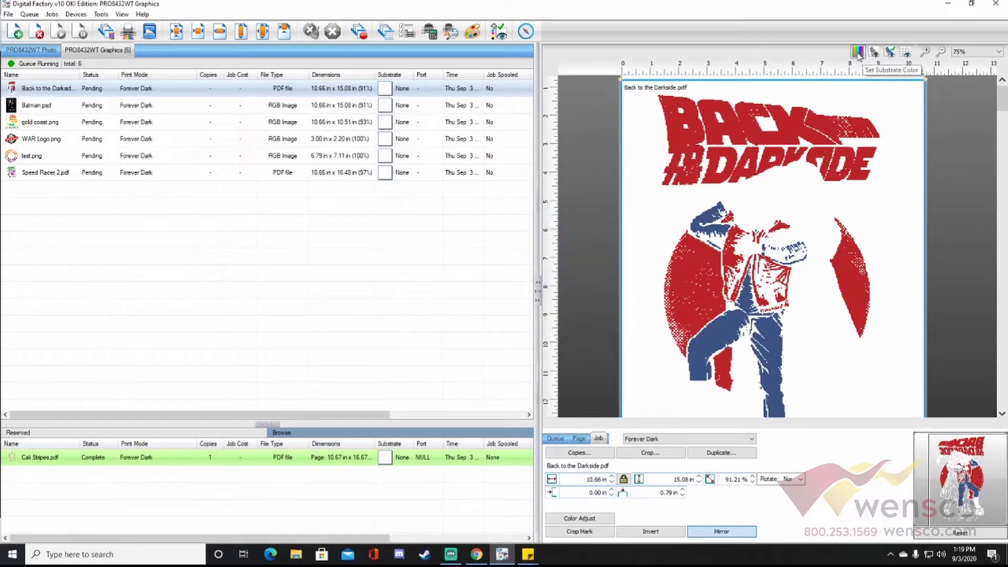
left_click(857, 51)
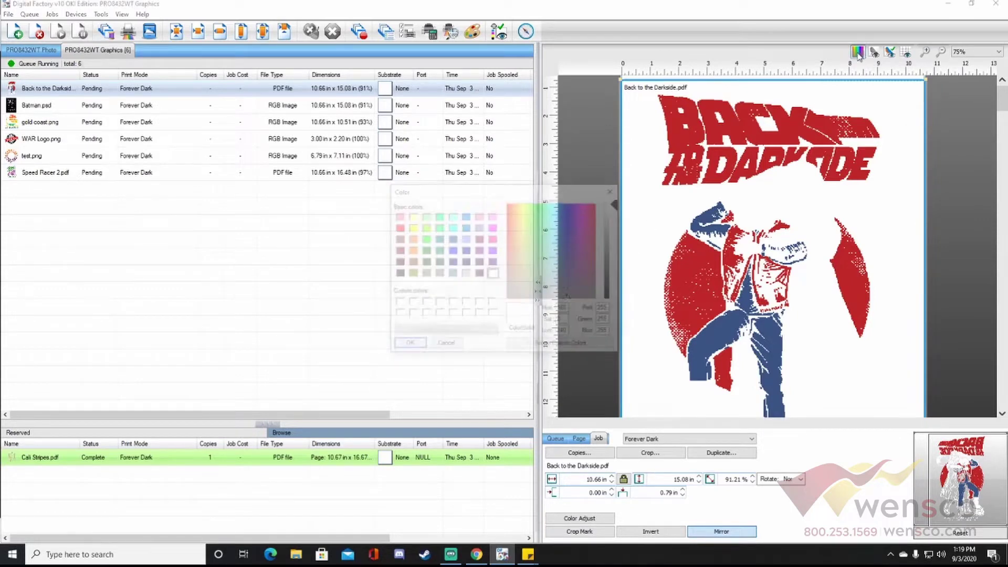
left_click(465, 273)
left_click(407, 346)
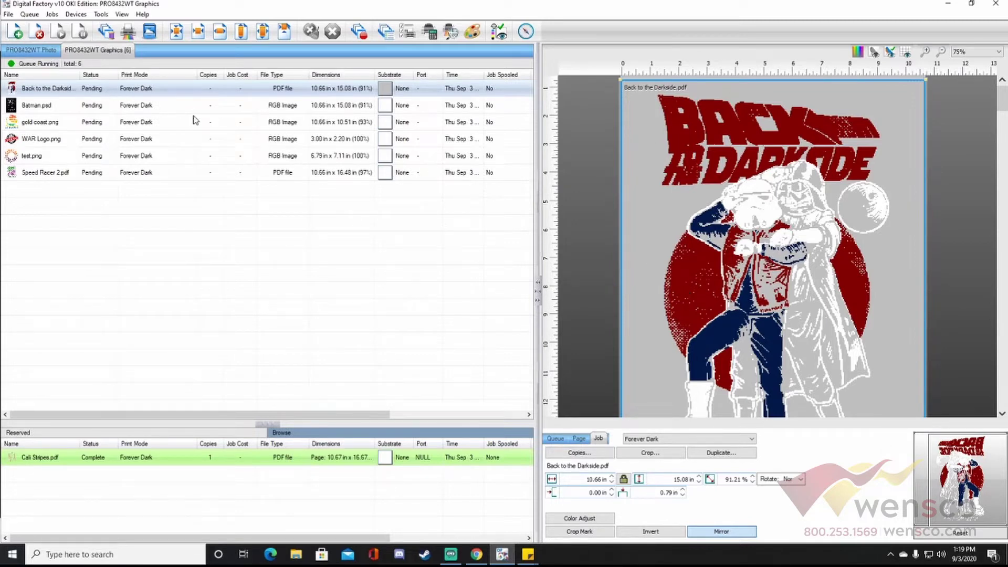
right_click(137, 89)
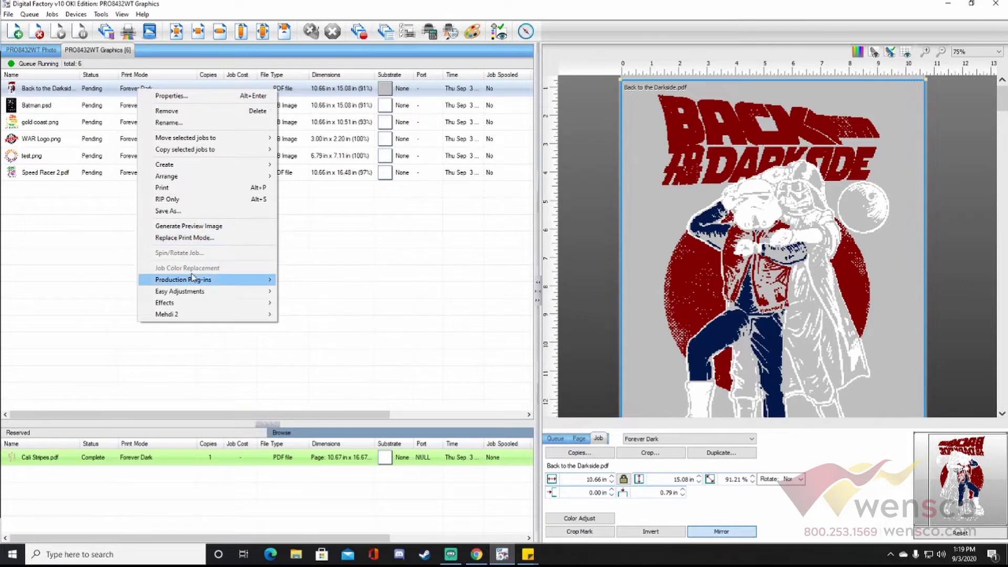
left_click(179, 97)
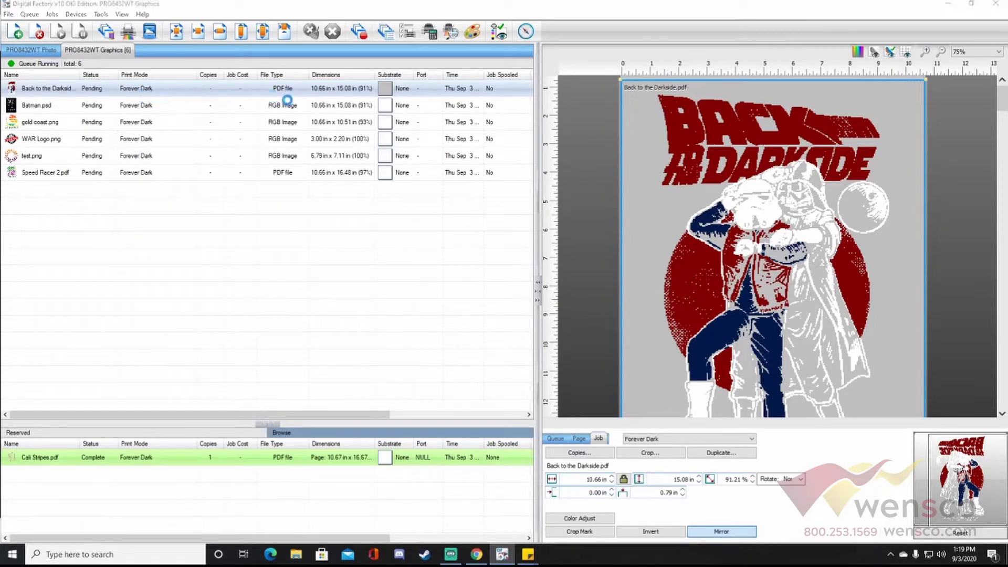
left_click(309, 143)
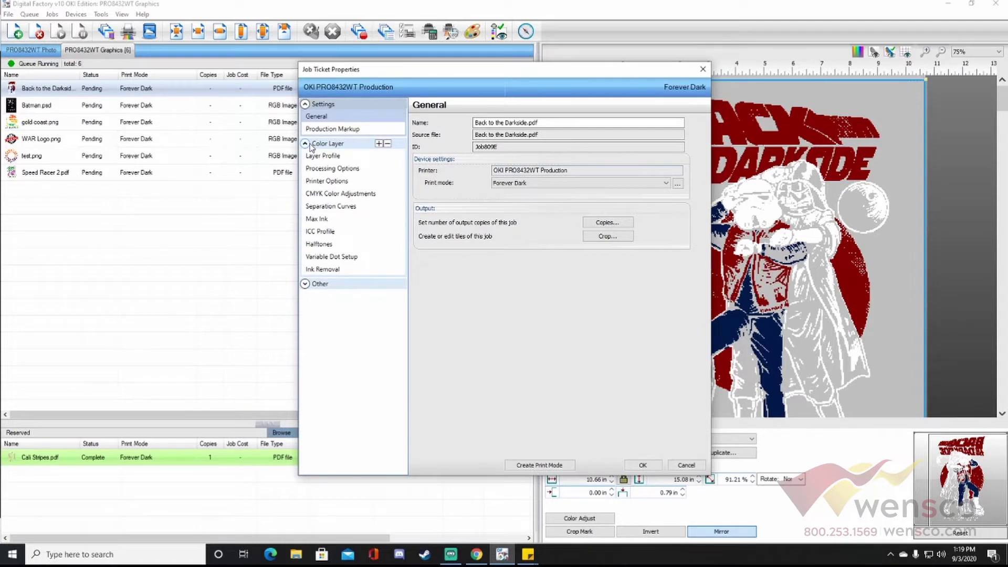
left_click(702, 69)
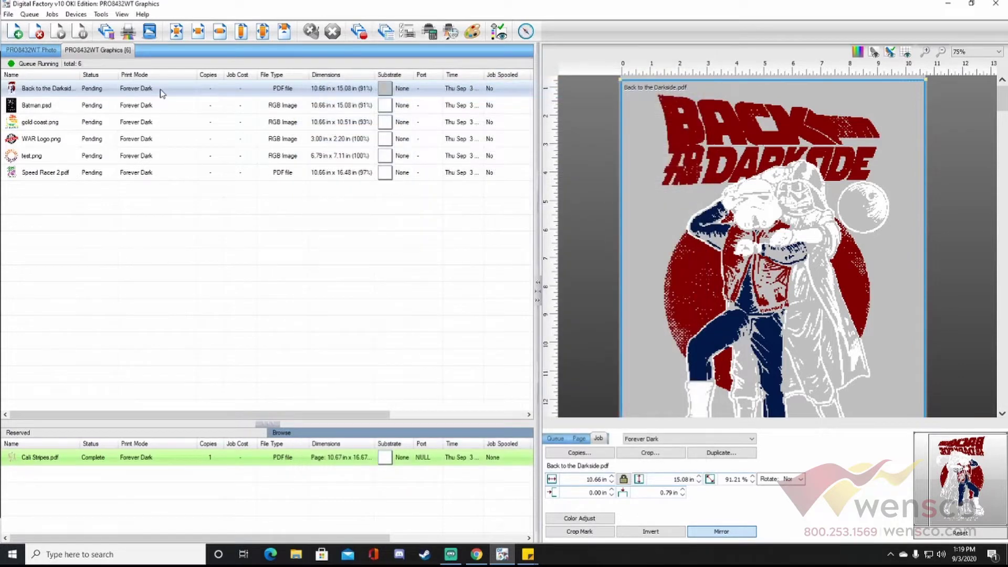
right_click(110, 92)
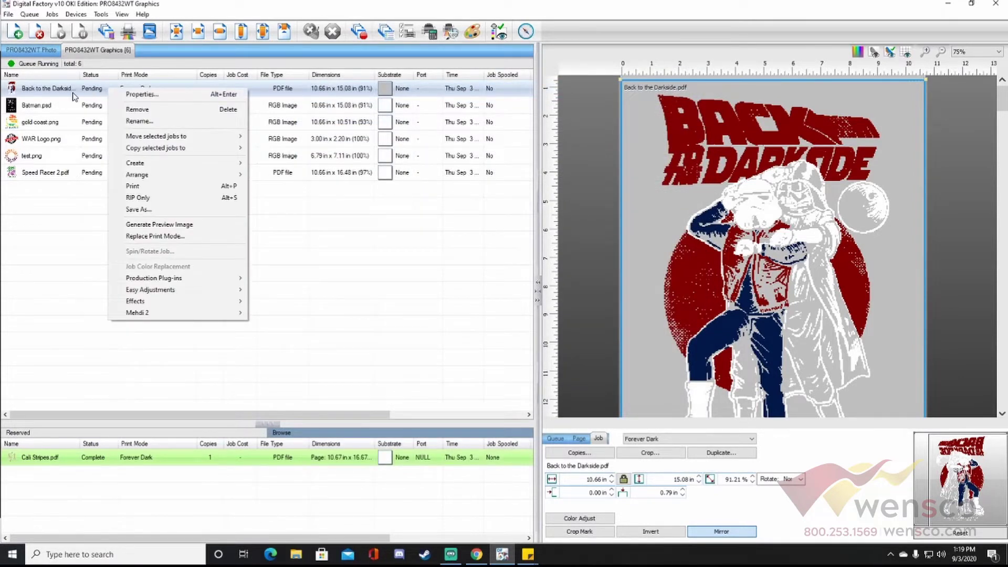
left_click(135, 95)
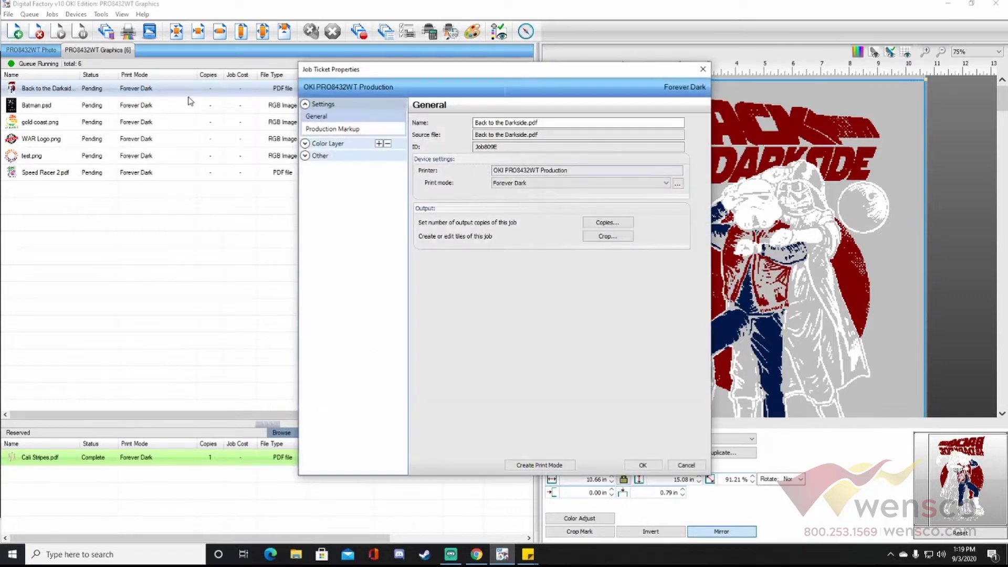
left_click(315, 146)
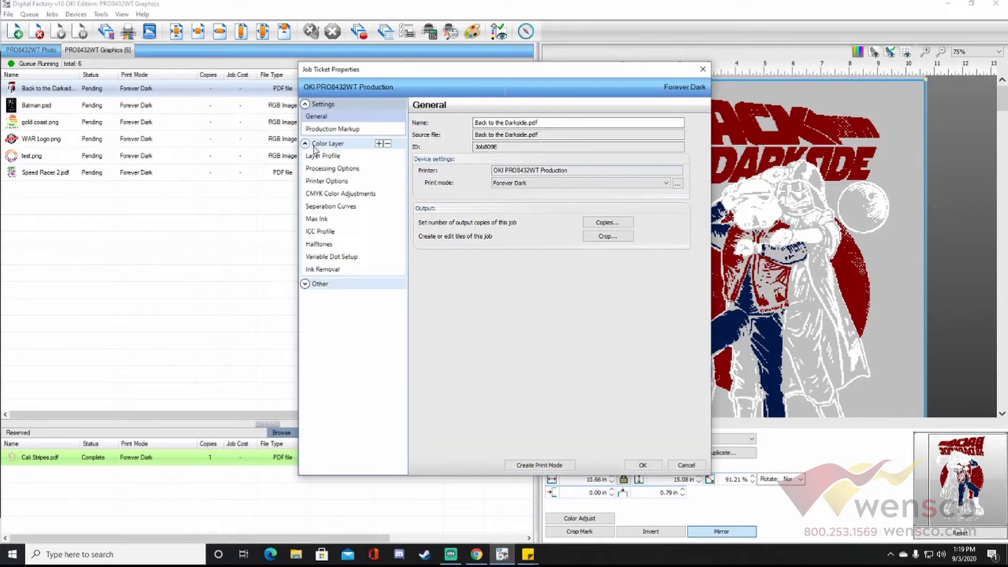
left_click(321, 269)
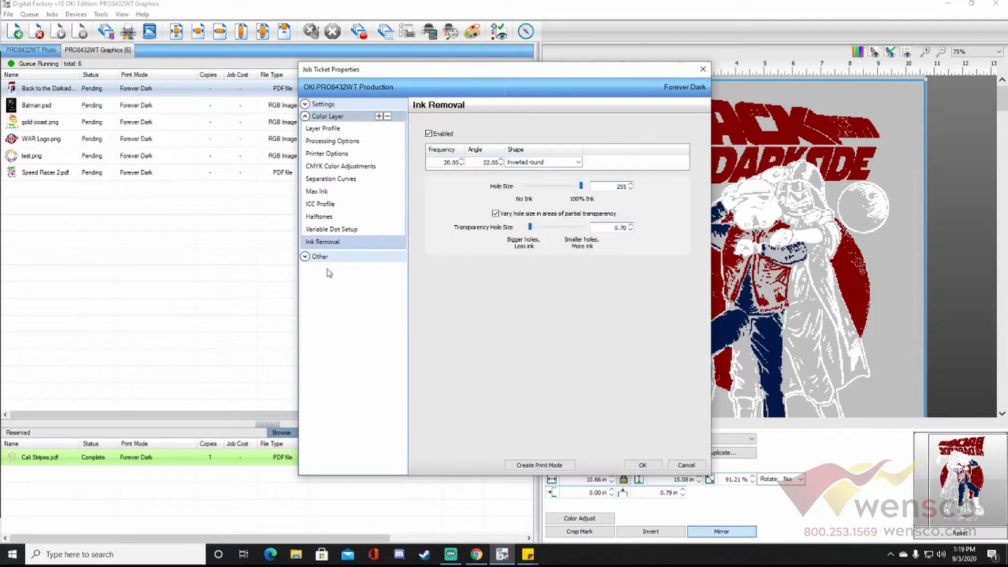
left_click(428, 134)
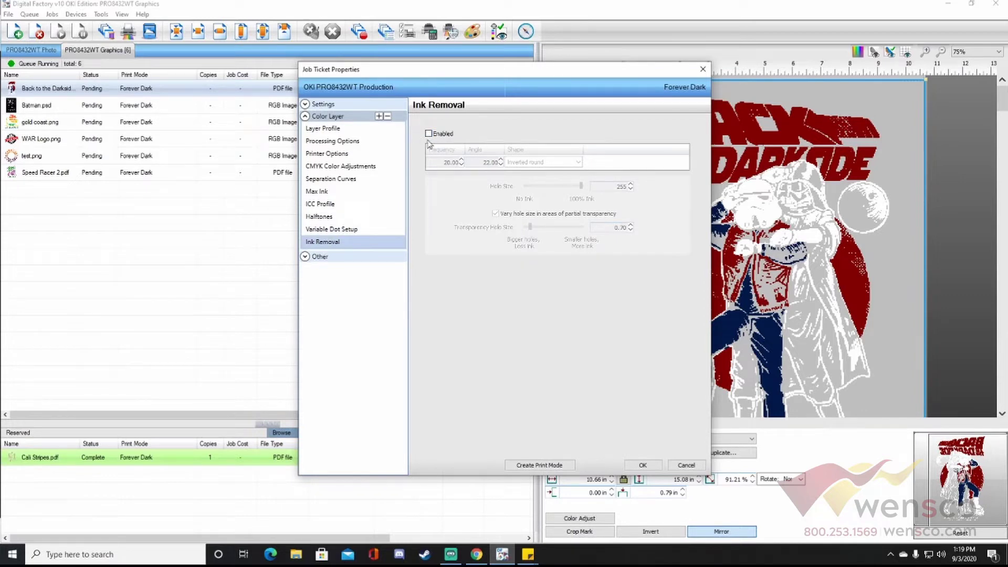
left_click(429, 134)
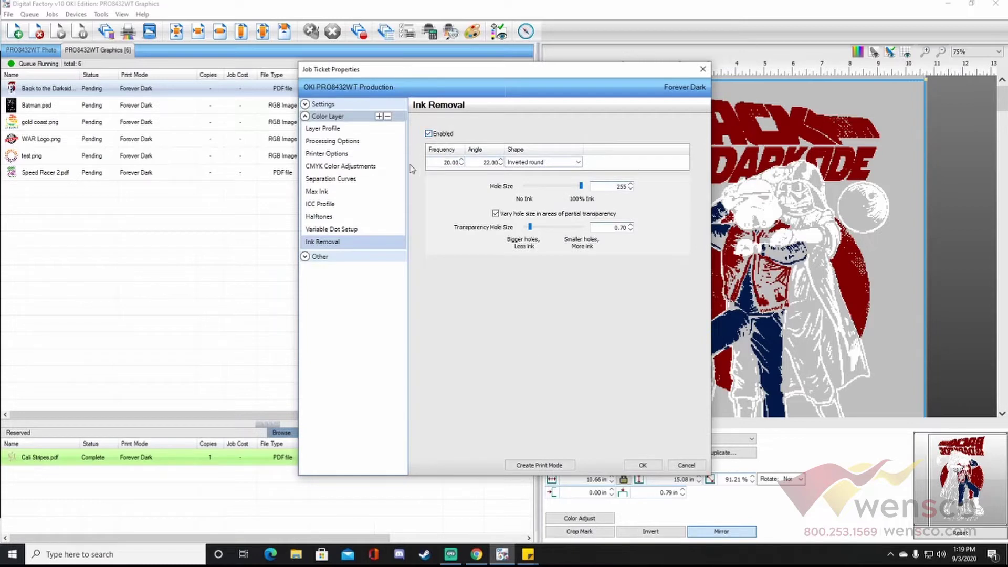
left_click(642, 465)
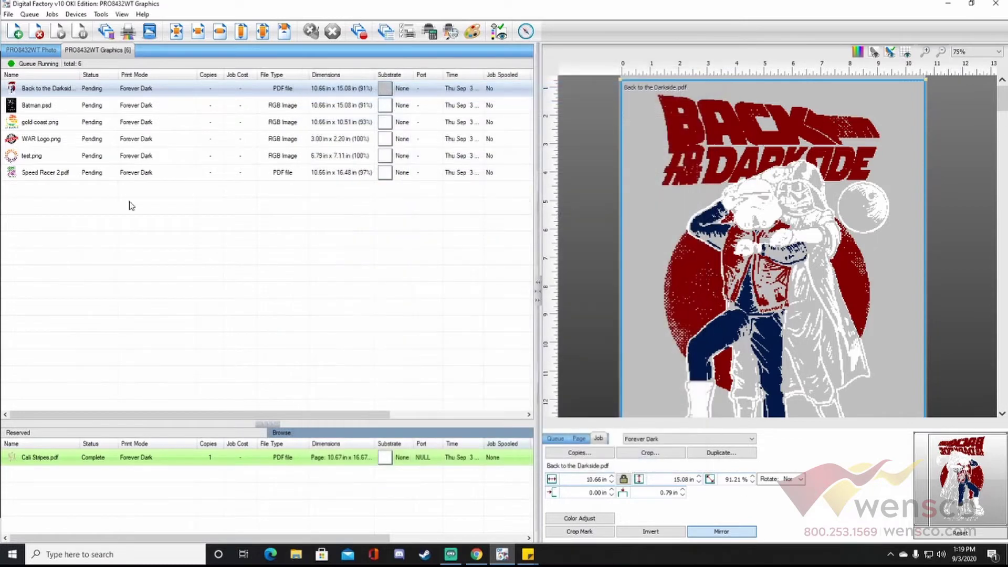
Step: Run RIP Only on the Back to the Darkside job, then bring up its actions again
right_click(139, 91)
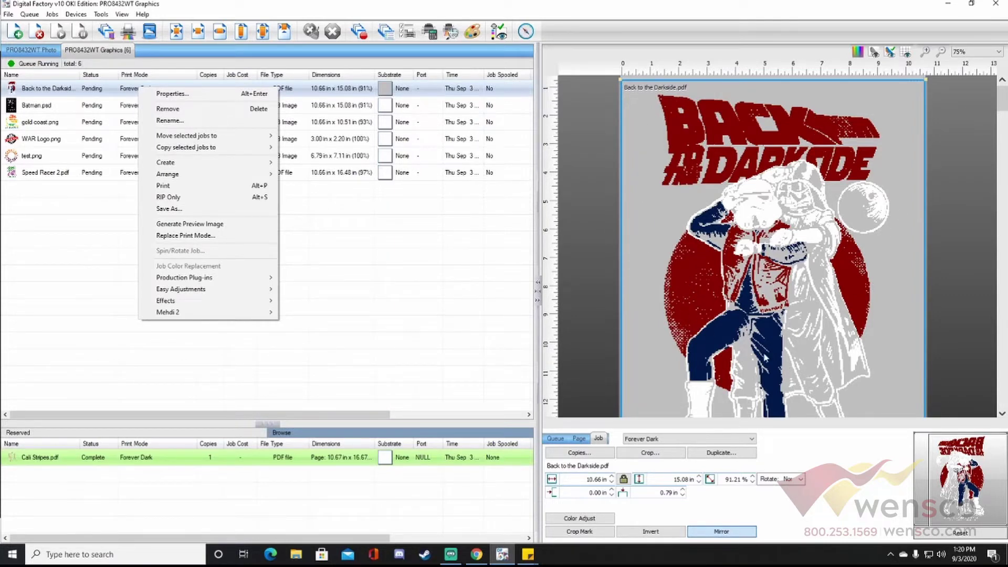
left_click(207, 202)
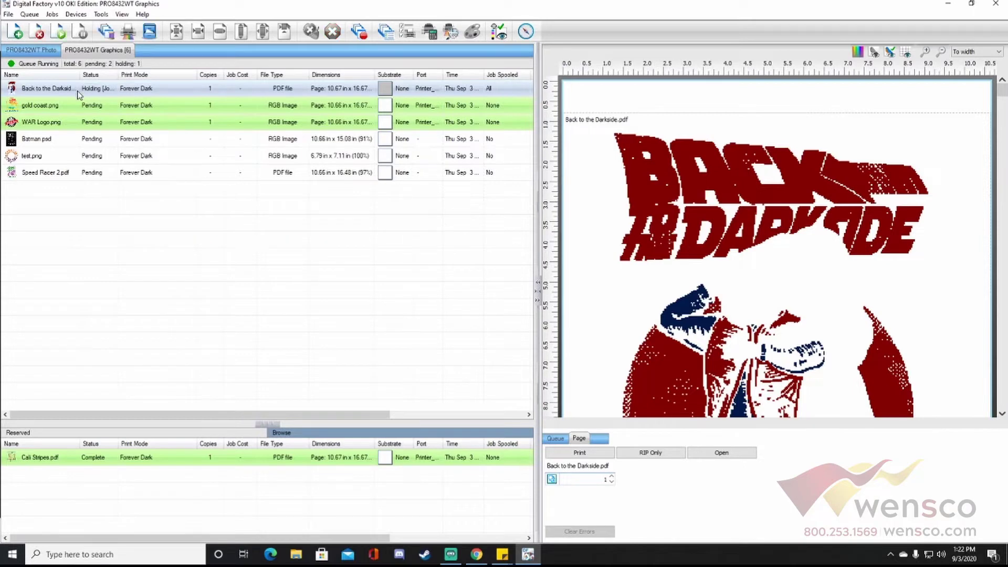
right_click(101, 88)
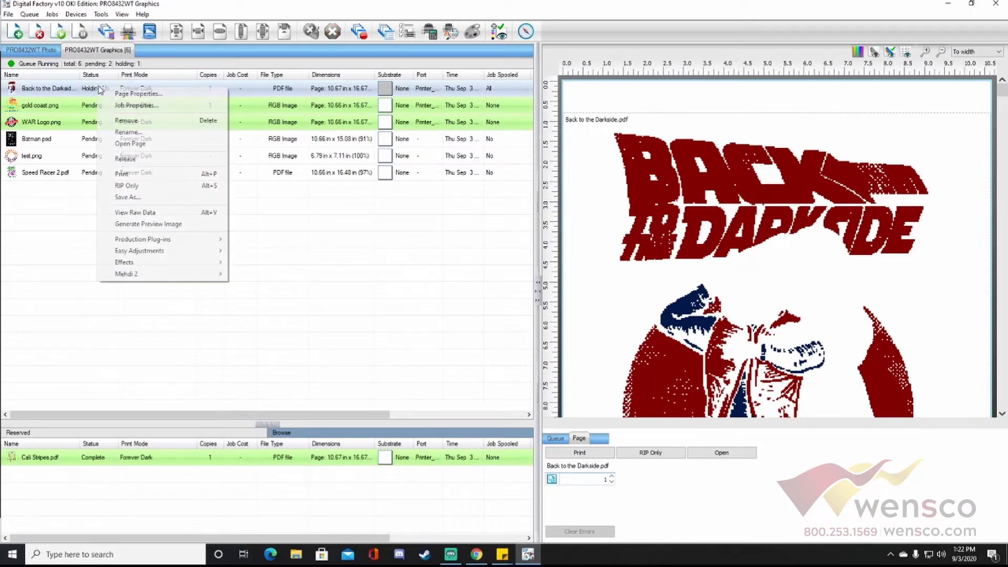
Step: Open the job's raw separated data and zoom in on the BACK lettering
left_click(139, 212)
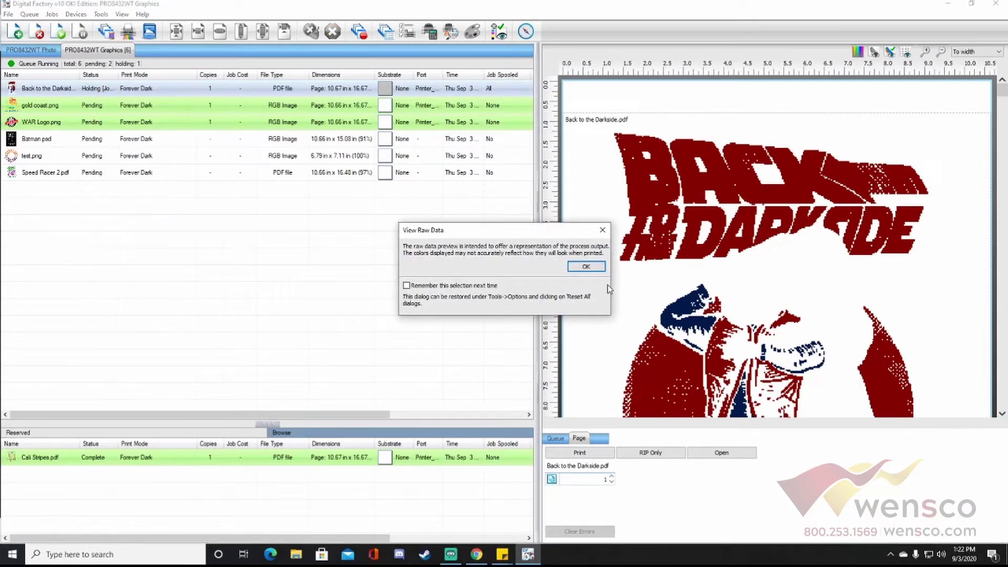
left_click(588, 265)
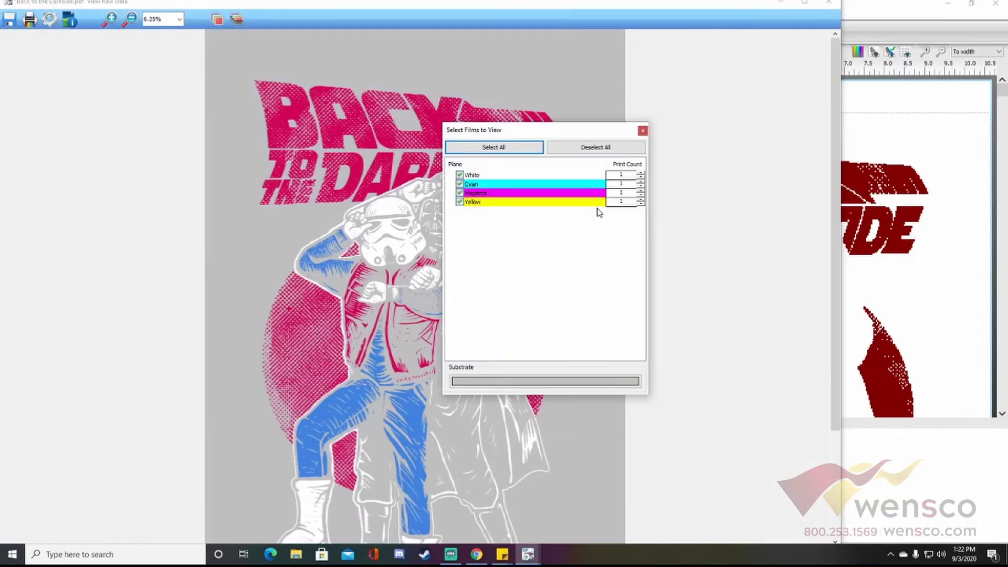
left_click(109, 19)
left_click(304, 115)
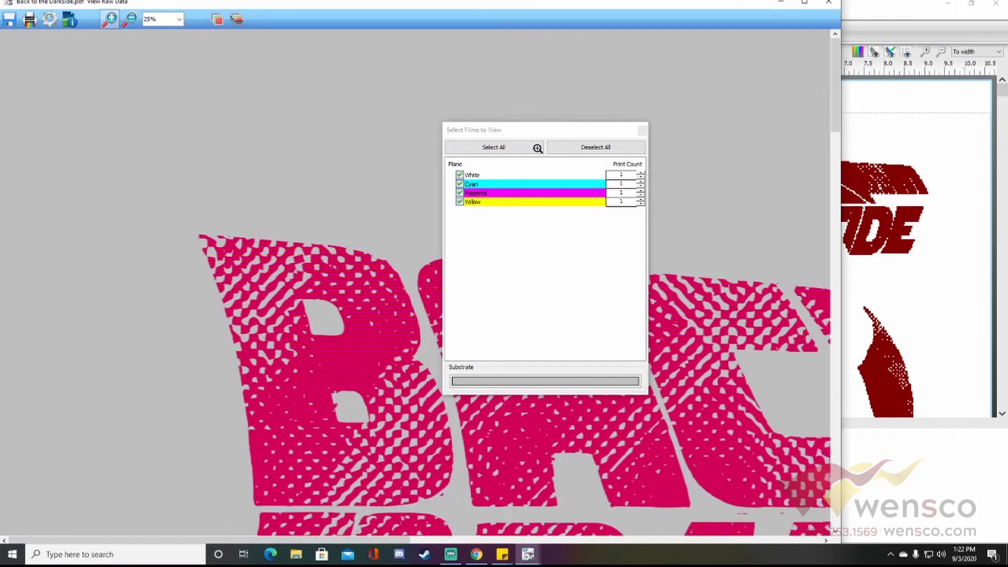
Step: Scroll through the raw-data planes, then close the viewer to return to the queue
scroll(761, 265, "down", 10)
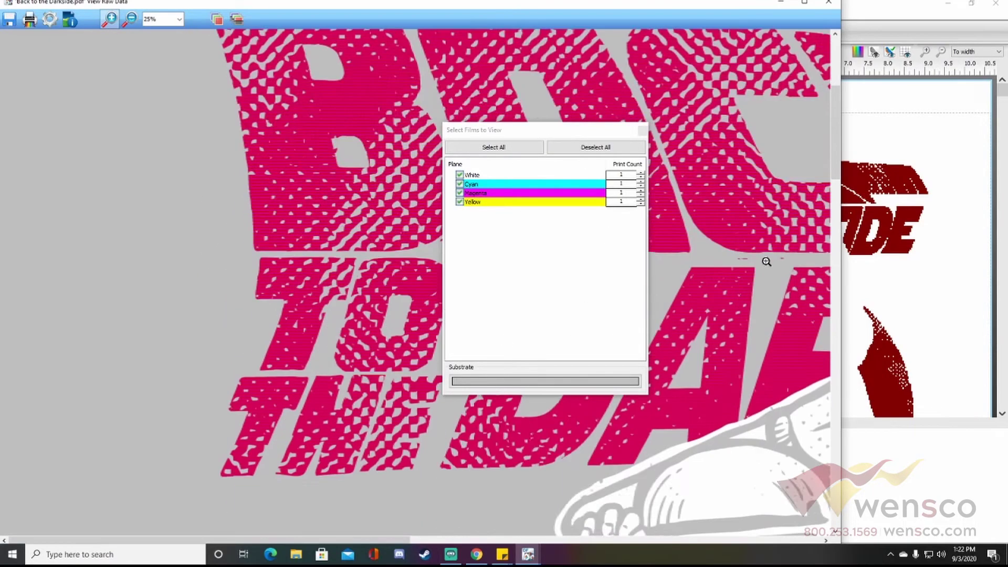
scroll(752, 268, "down", 5)
scroll(360, 353, "down", 8)
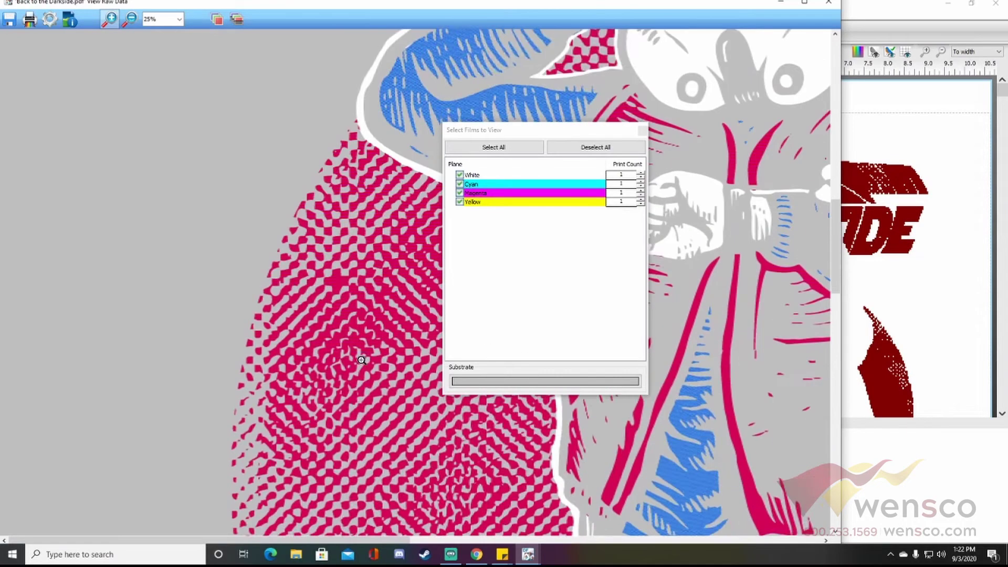
scroll(404, 292, "down", 5)
scroll(405, 243, "down", 5)
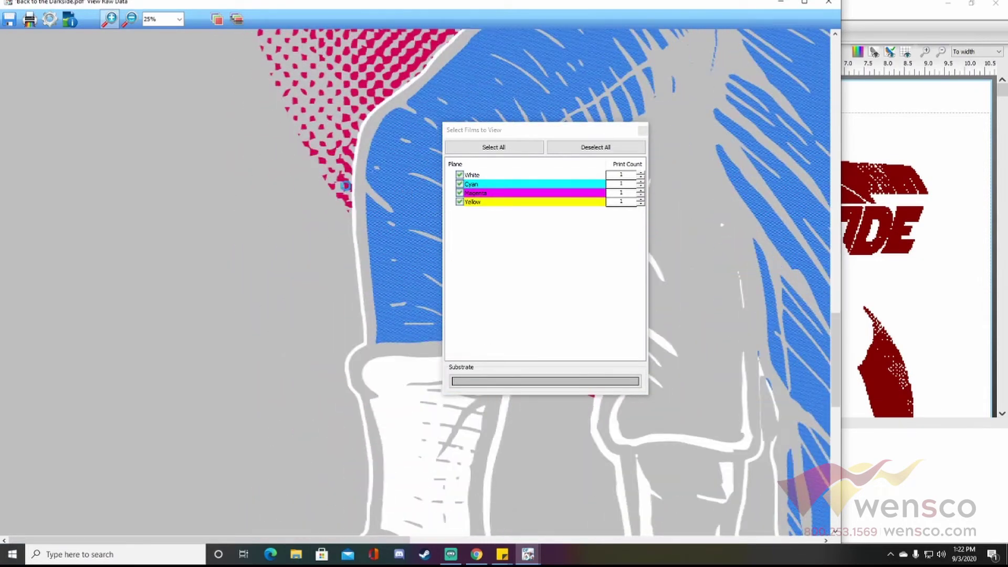
scroll(412, 210, "up", 5)
scroll(578, 263, "up", 6)
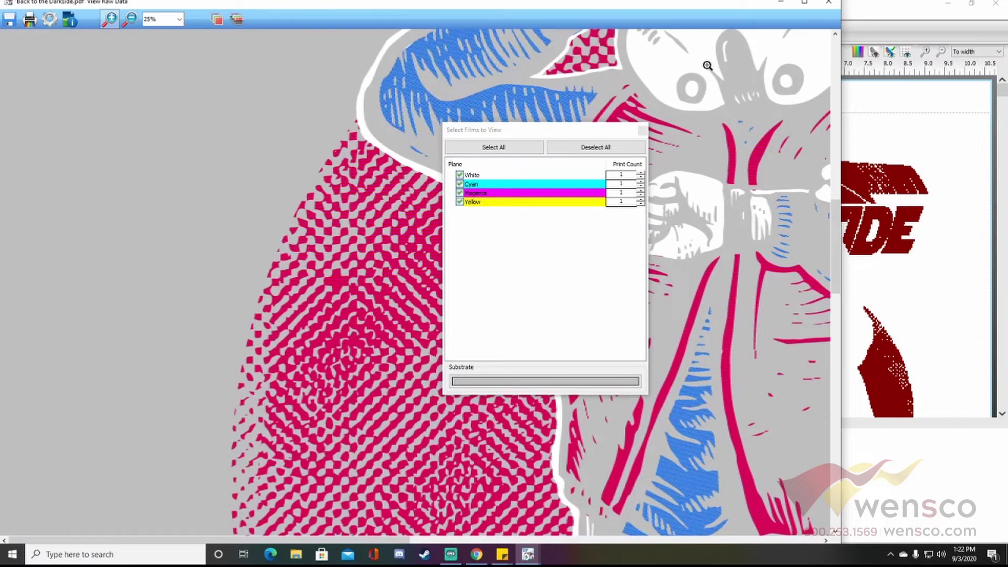
left_click(837, 3)
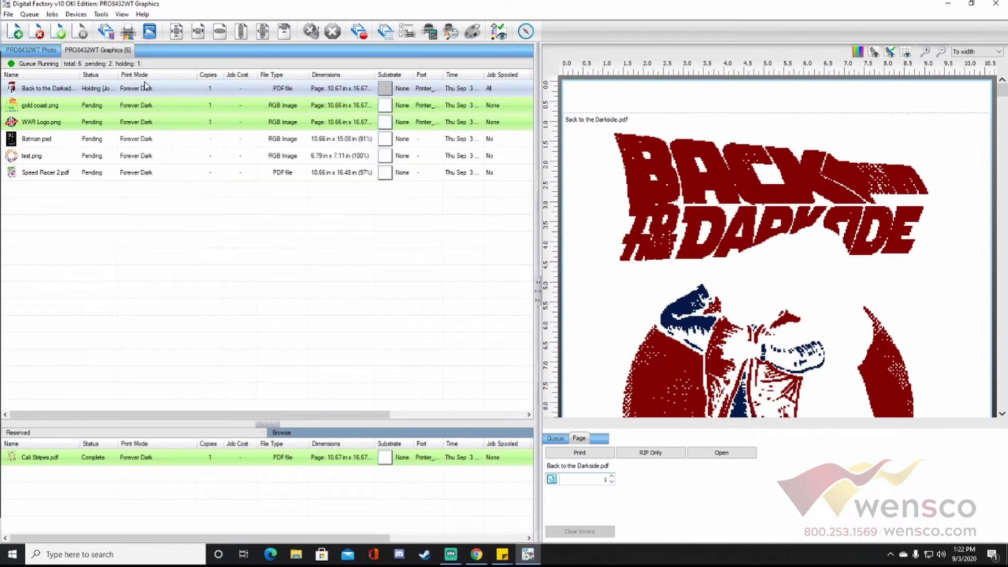
Step: Launch the KnockMeBlackOut production plug-in on Batman.psd
left_click(39, 140)
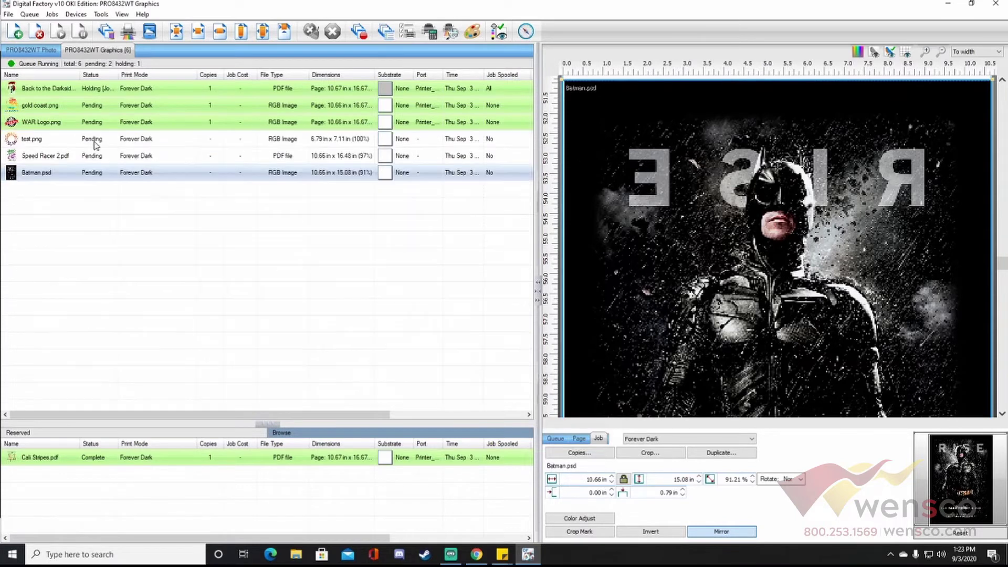
right_click(101, 175)
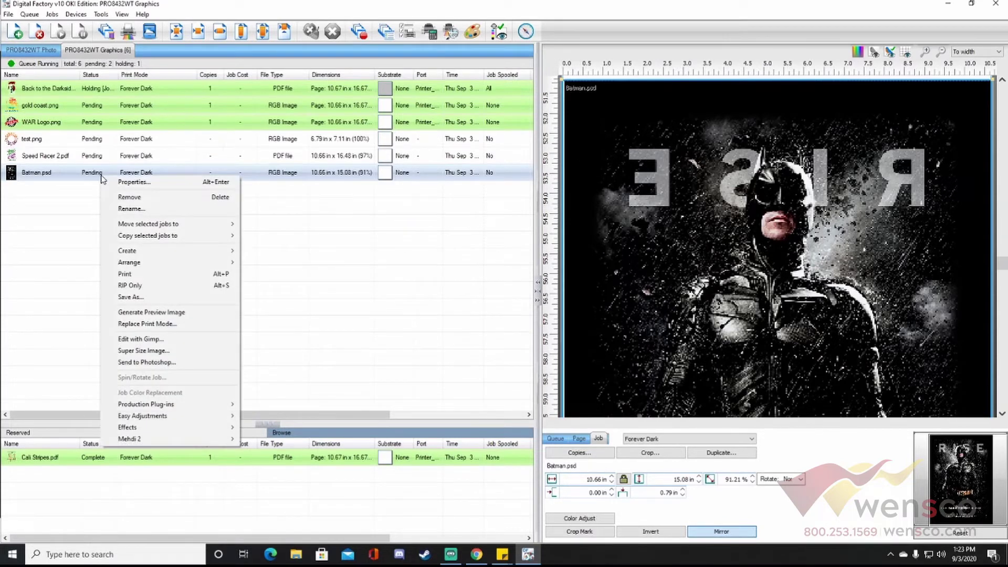
mouse_move(153, 406)
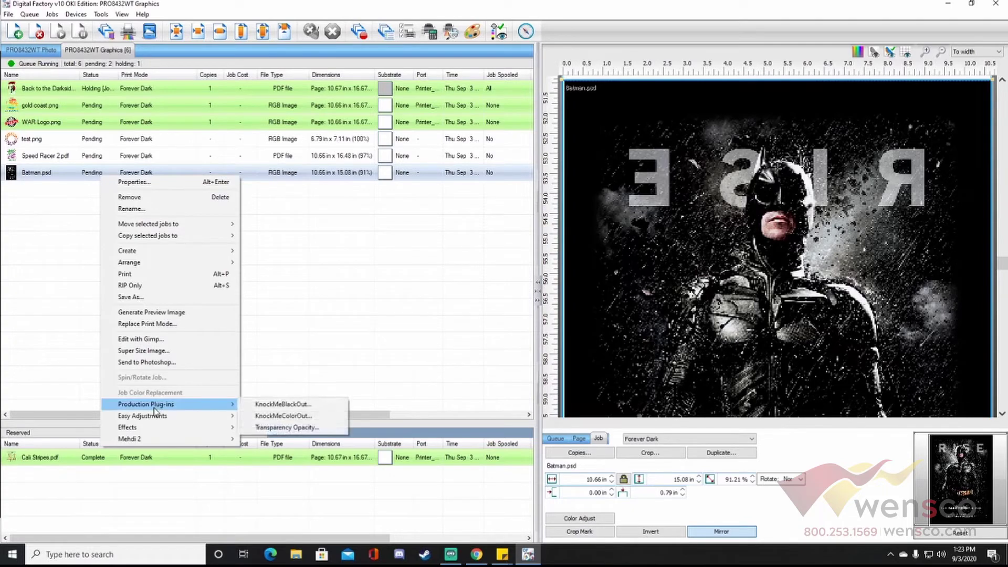
left_click(275, 404)
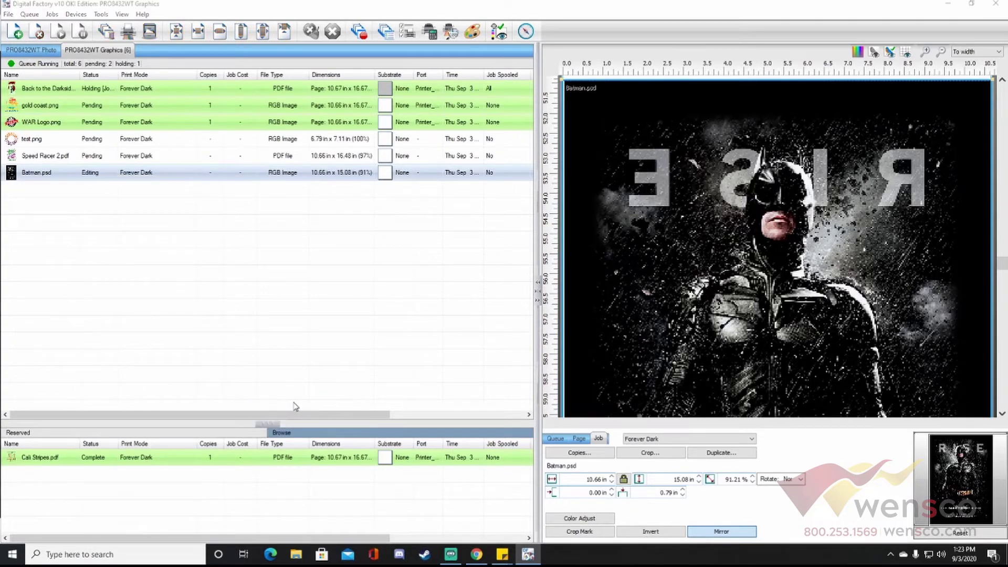
Step: Enlarge the knockout previews to 12.5% and check them on a black shirt, then transparent
left_click(380, 441)
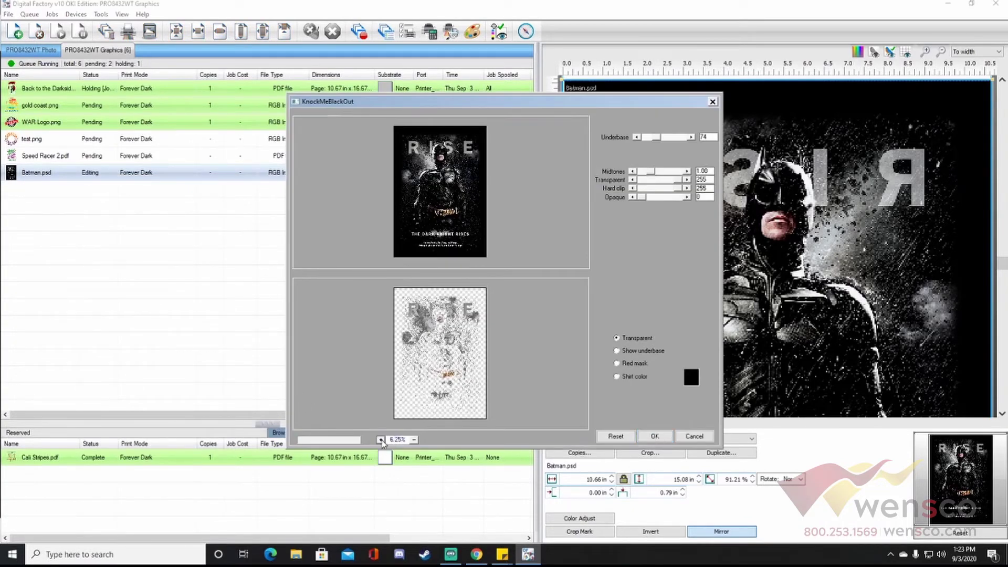
left_click(381, 440)
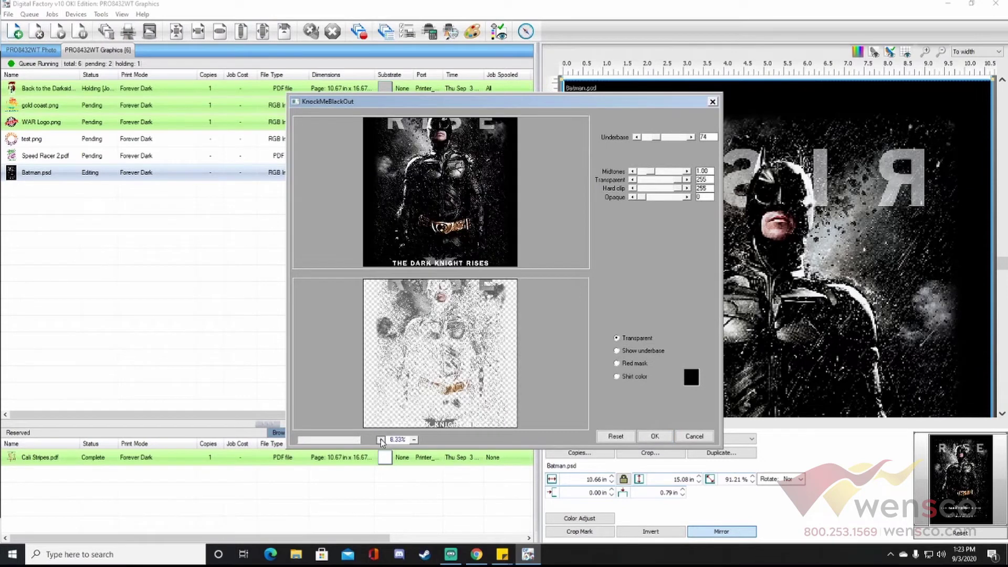
left_click(381, 439)
left_click(381, 439)
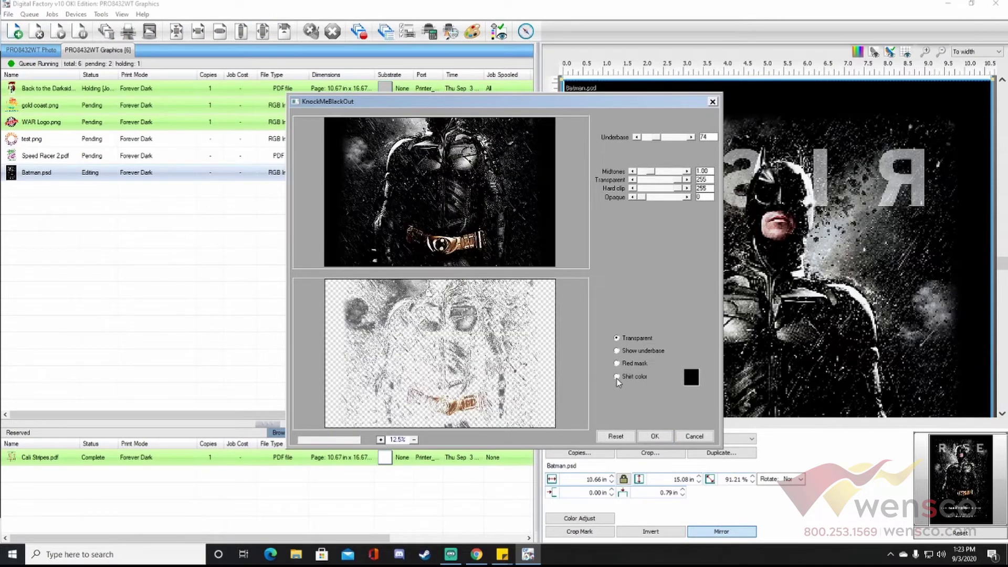
left_click(617, 378)
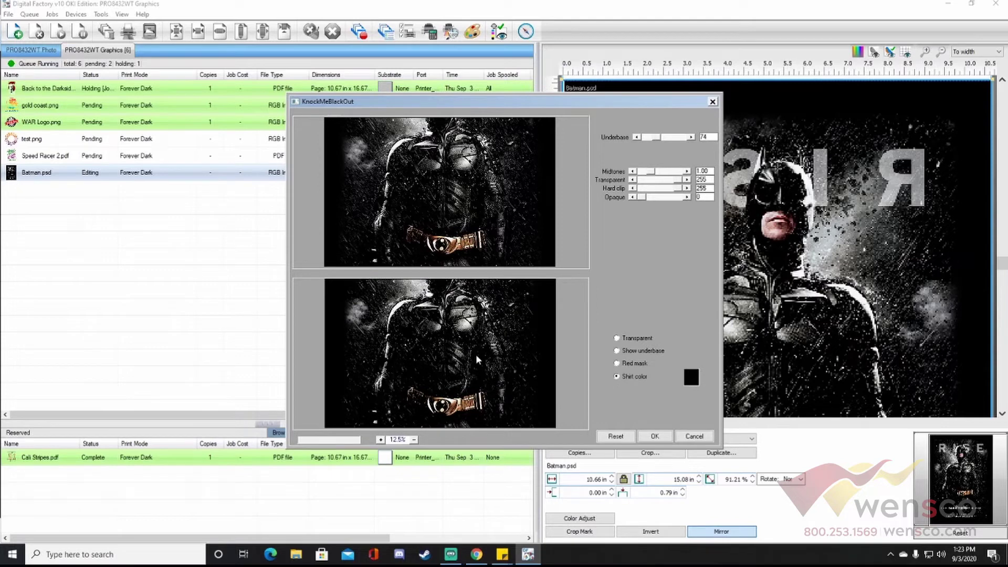
scroll(423, 375, "up", 3)
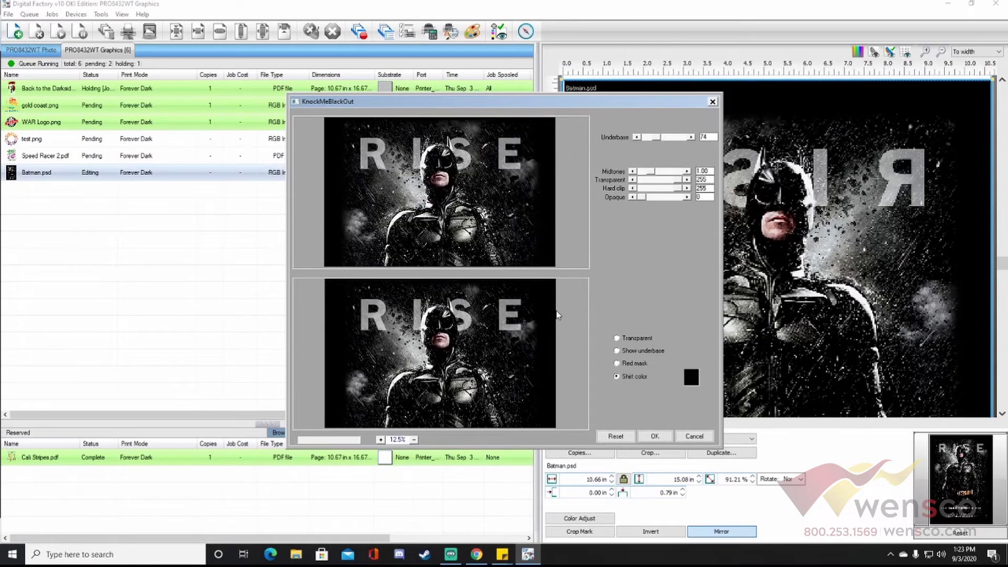
left_click(617, 338)
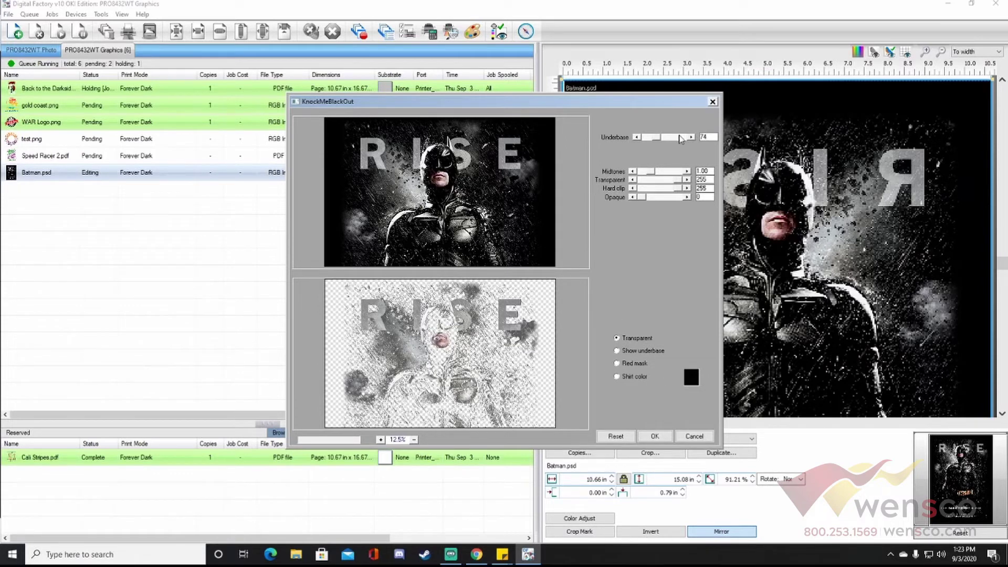
Step: Set Underbase to 100 and Midtones to 1.74, and apply the knockout
mouse_move(655, 137)
left_mouse_down()
mouse_move(681, 139)
mouse_move(661, 140)
left_mouse_up()
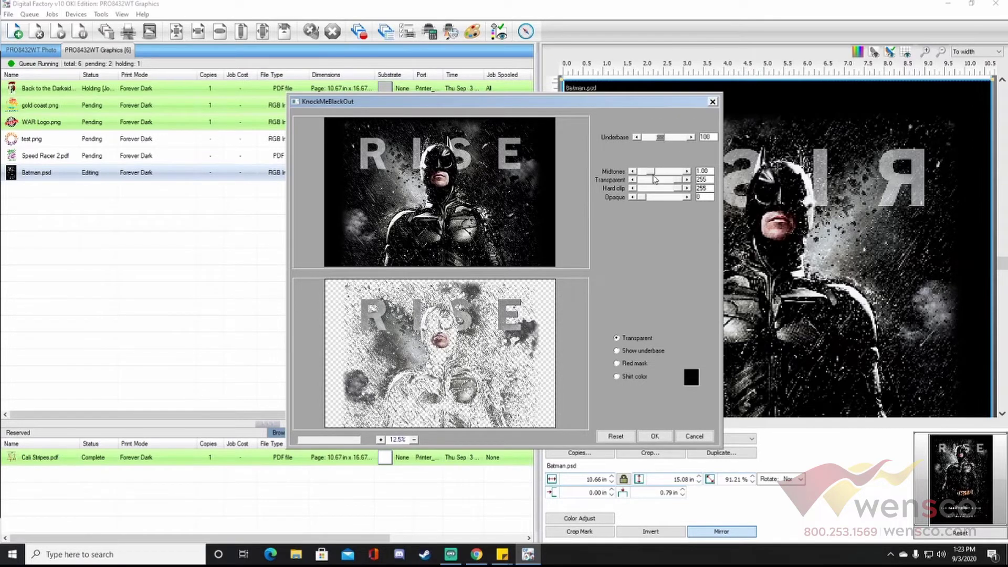
left_click_drag(654, 175, 672, 192)
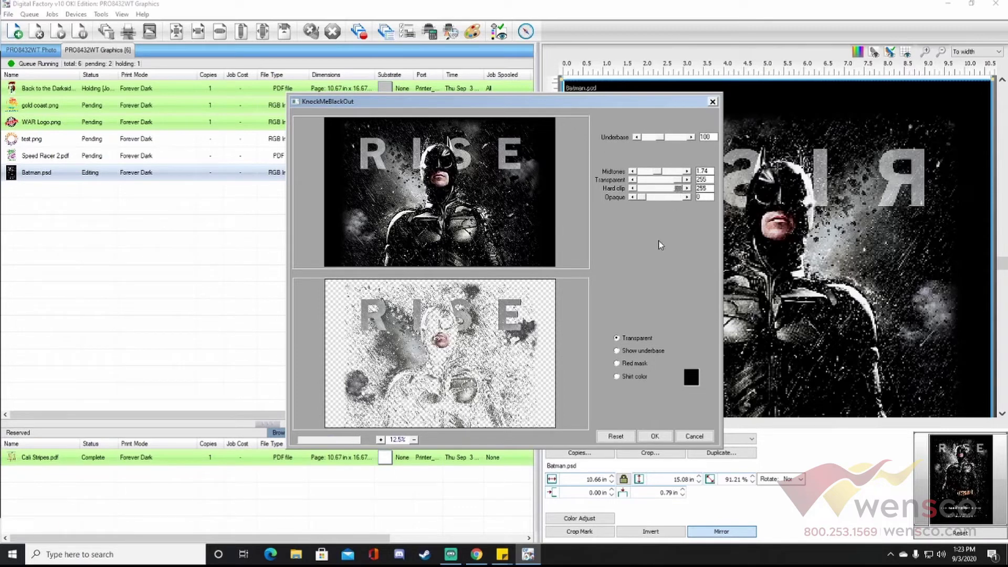
left_click(655, 436)
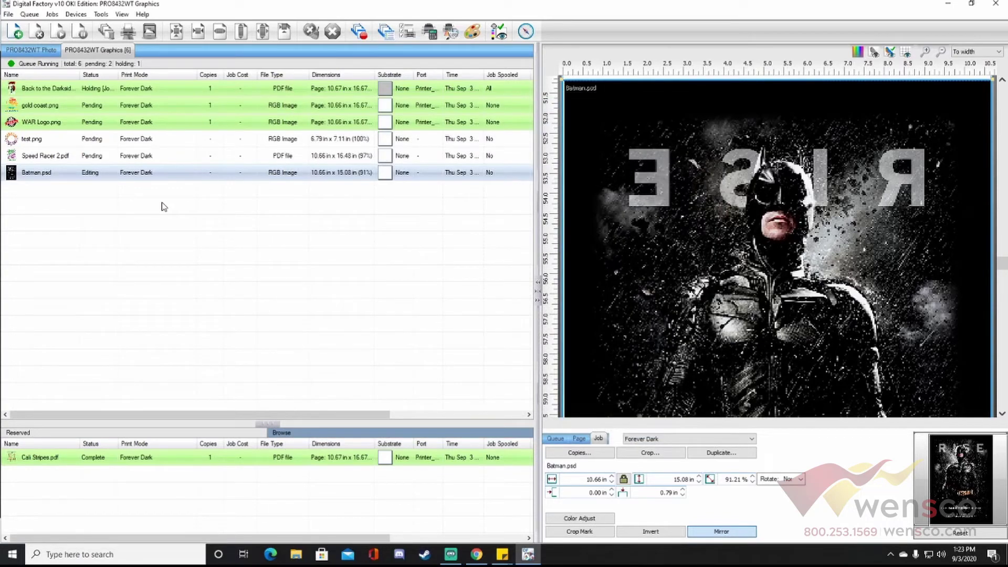
Step: Regenerate Batman.psd with the knockout and scroll the preview to check it
left_click(150, 175)
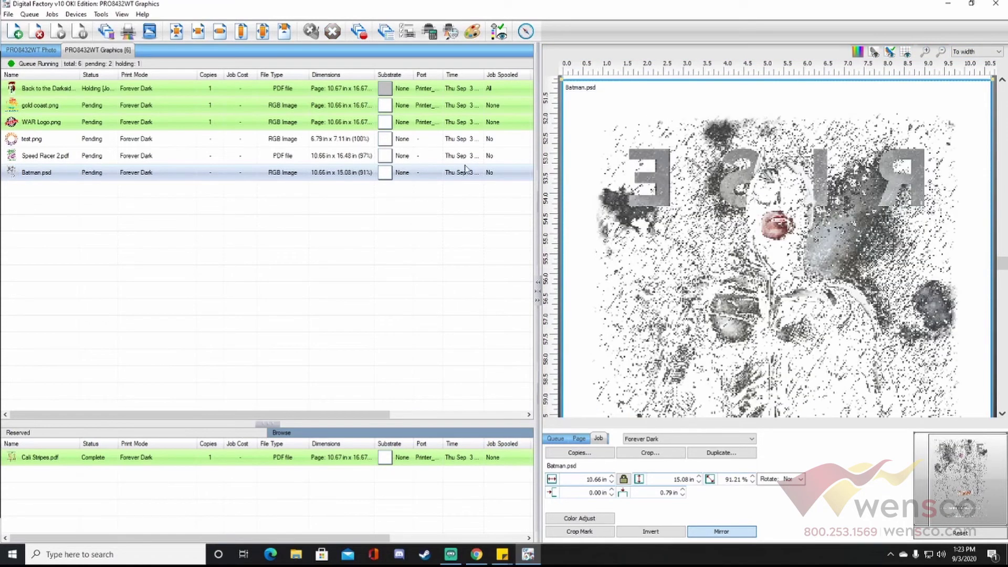
mouse_move(995, 254)
left_mouse_down()
mouse_move(999, 293)
mouse_move(1000, 261)
left_mouse_up()
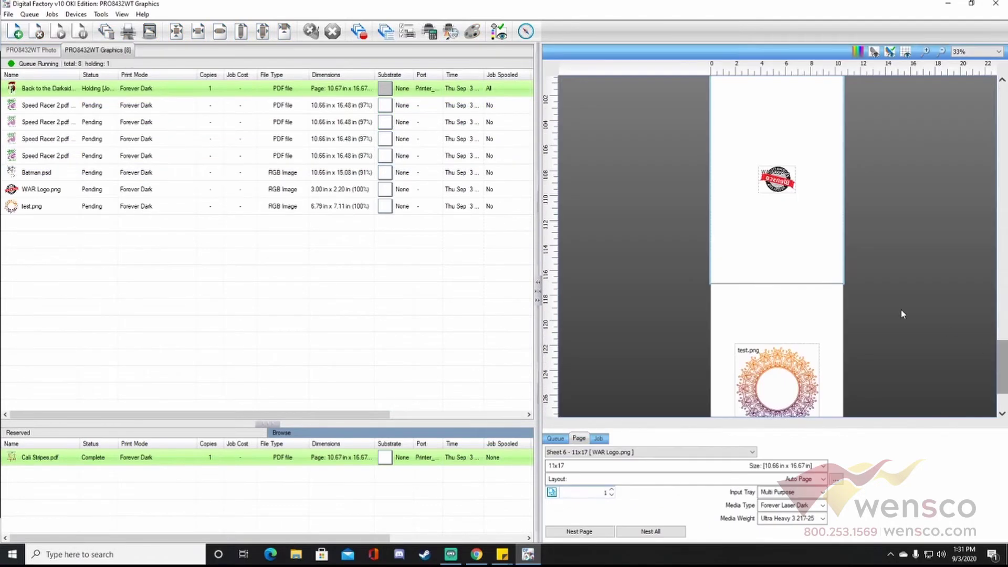
Step: Move the WAR logo to the sheet's top-left, raise test.png, and keep the Auto Page layout
left_click_drag(777, 180, 736, 96)
left_click_drag(773, 408, 790, 309)
left_click(579, 438)
left_click(799, 480)
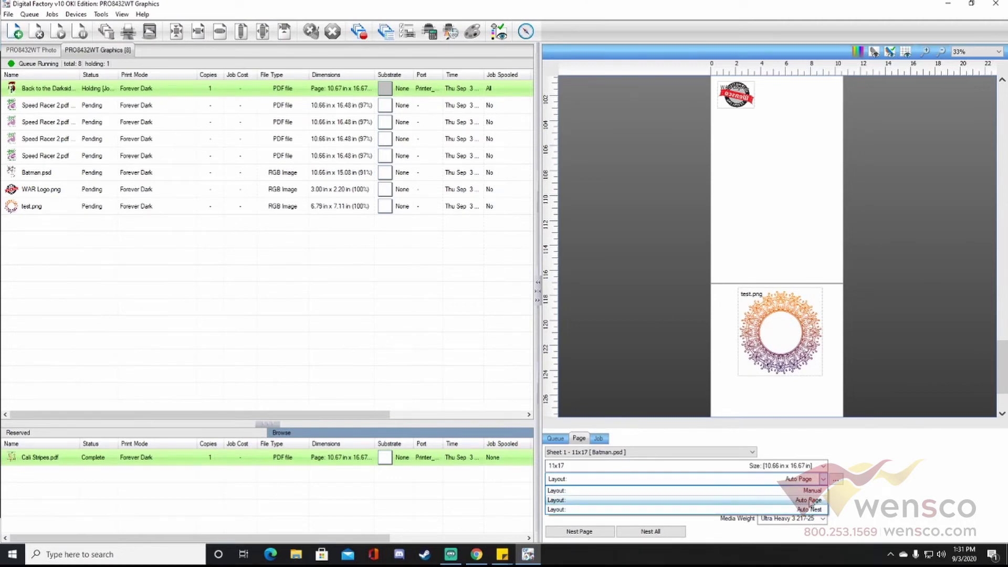
left_click(811, 500)
Step: Nudge test.png to the page's left edge and shift the WAR logo slightly down-right
mouse_move(782, 320)
left_mouse_down()
mouse_move(763, 312)
mouse_move(776, 305)
left_mouse_up()
left_click(735, 107)
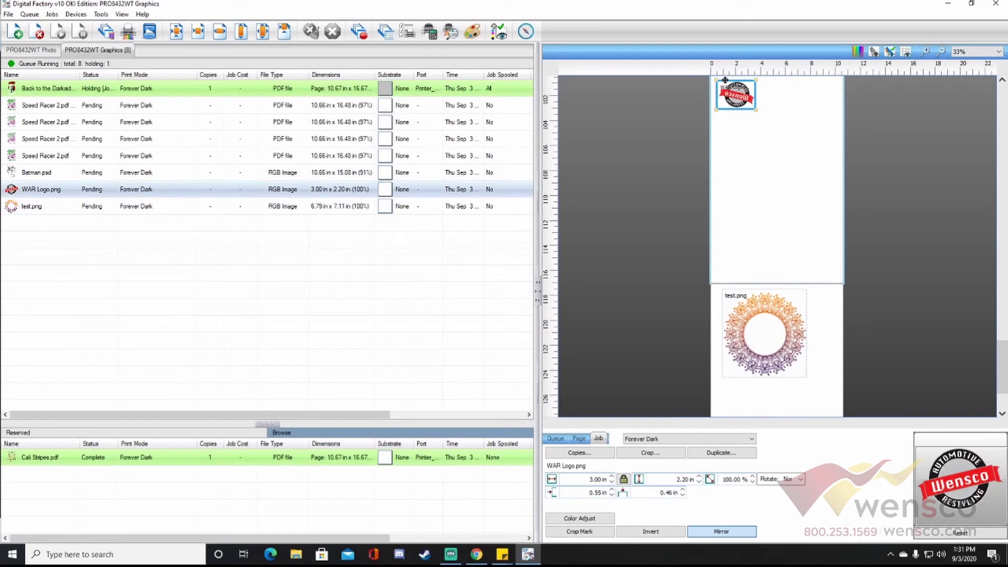
left_click_drag(739, 112, 751, 92)
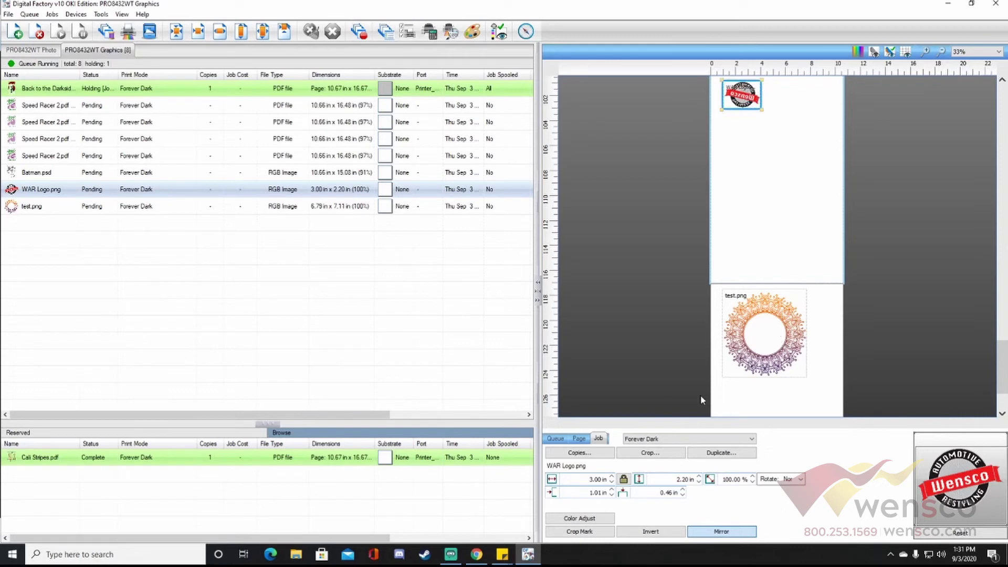
left_click(580, 439)
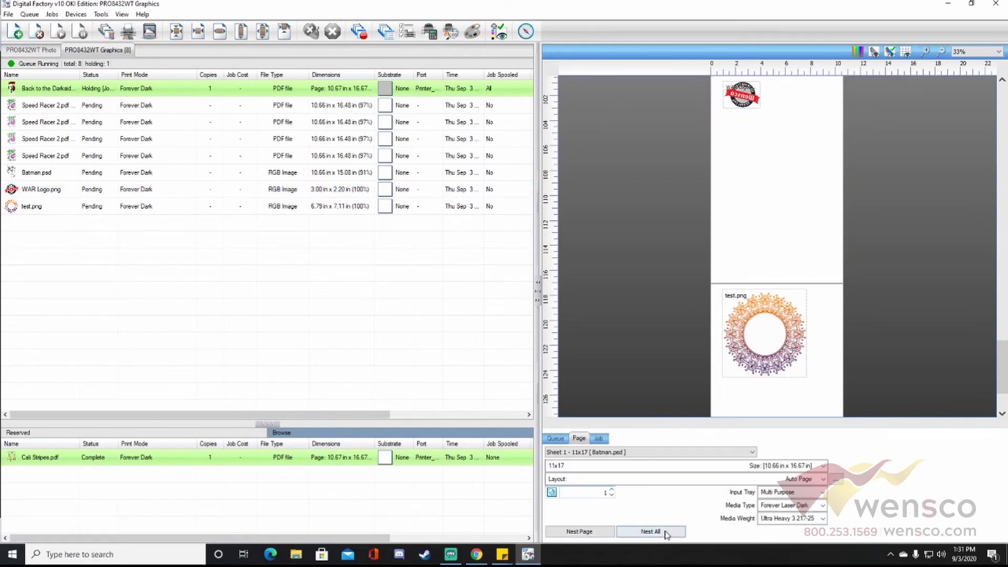
Step: Nest all jobs automatically and move the WAR logo below test.png
left_click(664, 531)
left_click(544, 270)
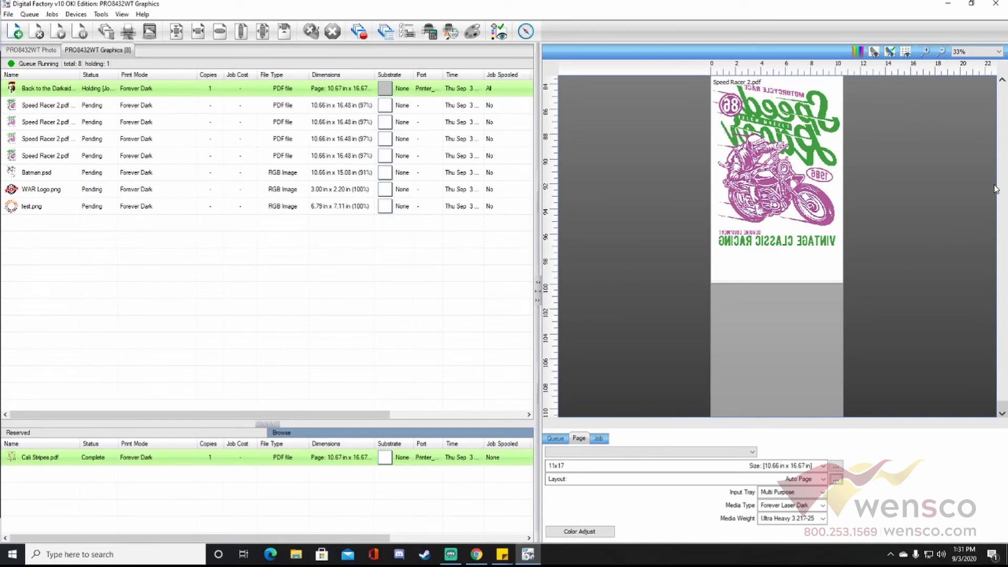
left_click_drag(1003, 407, 1003, 144)
left_click(770, 171)
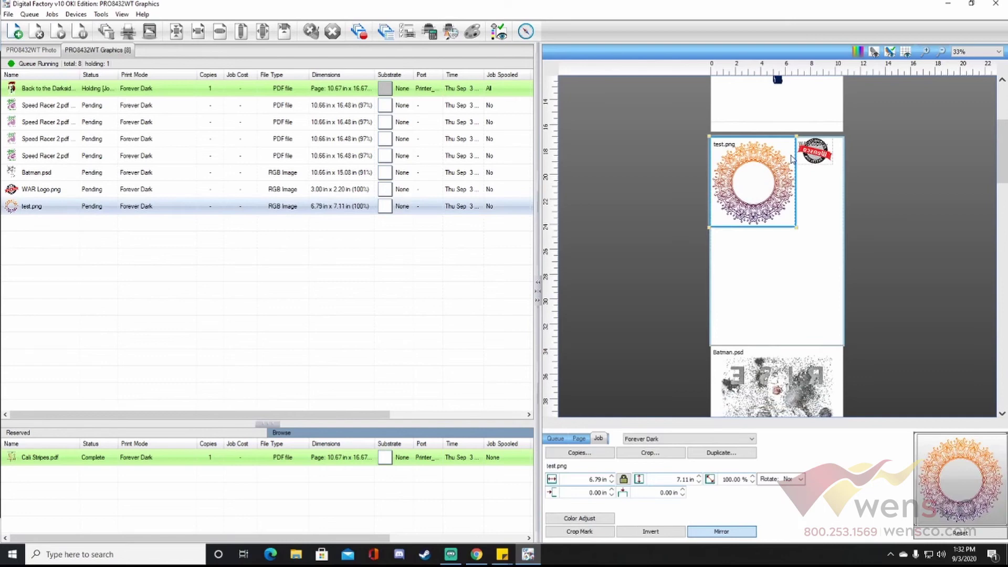
left_click_drag(813, 153, 817, 333)
left_click_drag(779, 275, 782, 297)
Step: Resize test.png to 8.61 x 9.01 in, shrink WAR Logo to 2.28 x 1.67 in, and set four copies
left_click(792, 221)
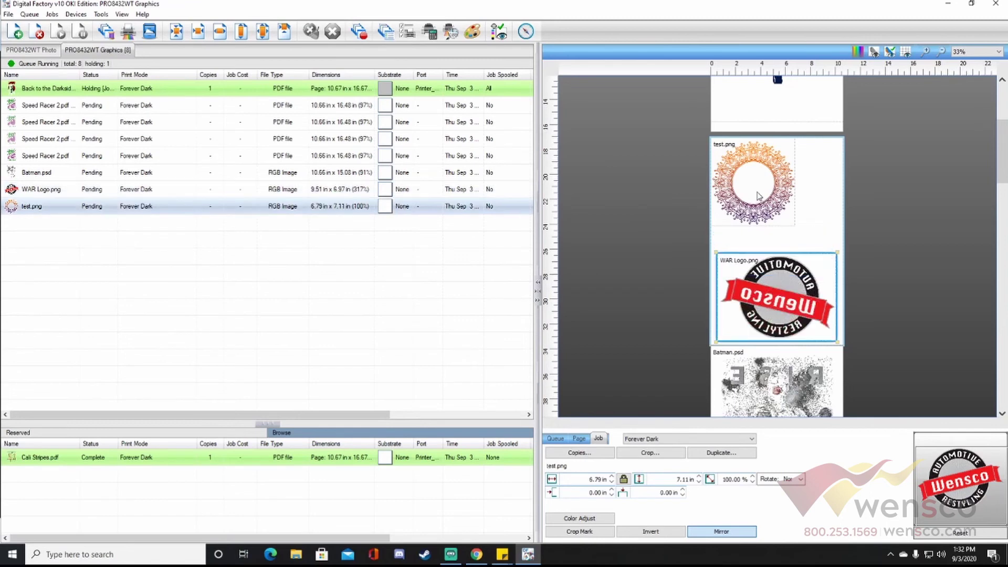
left_click_drag(796, 228, 819, 251)
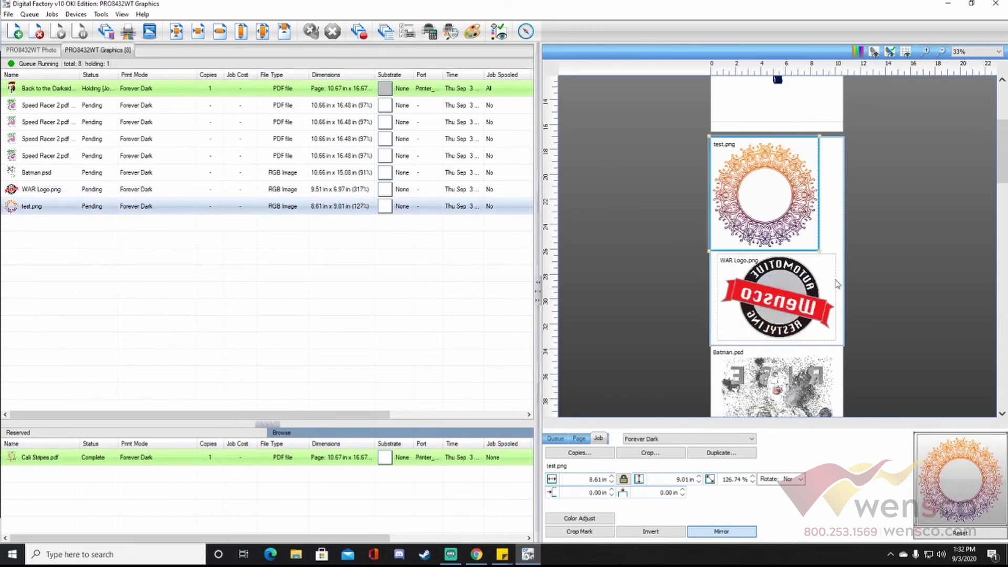
left_click(806, 304)
left_click_drag(838, 342, 746, 275)
left_click(579, 453)
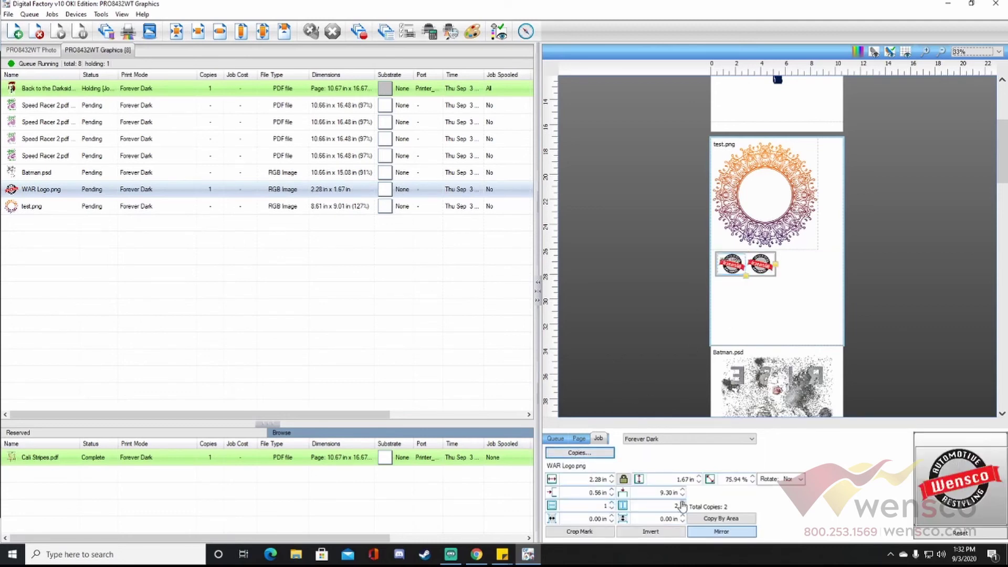
left_click(682, 503)
left_click(682, 503)
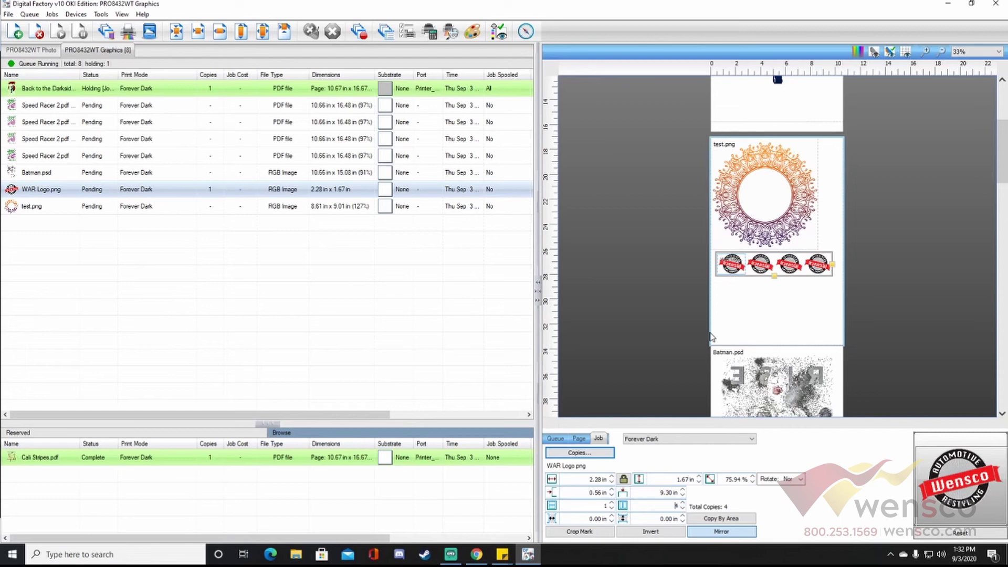